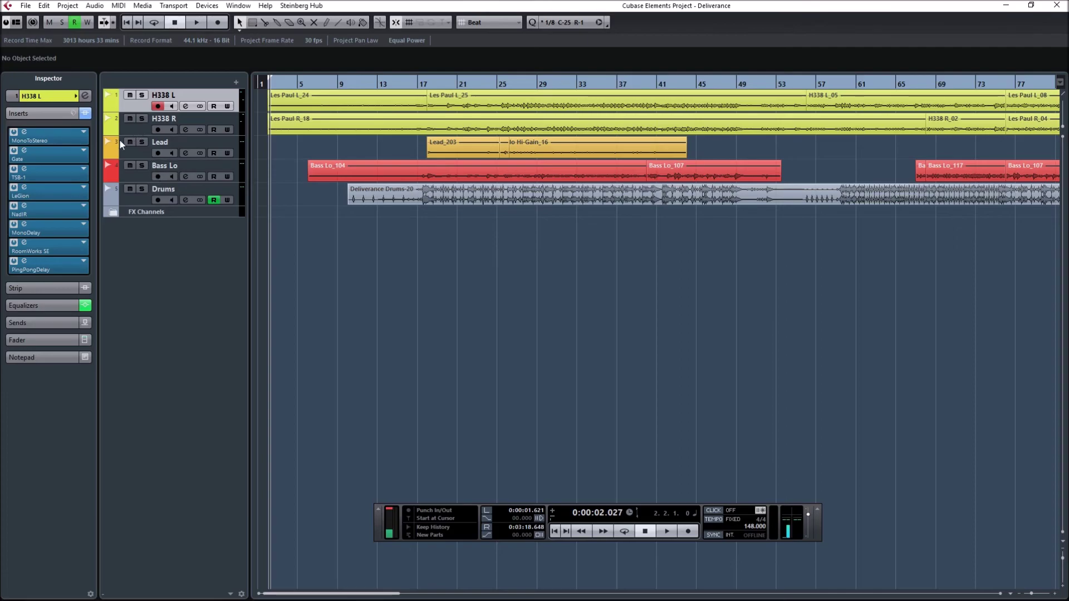
Step: Open the Gate and TSB-1 inserts of the H338 L track side by side to review their settings, and close both
{"action": "double_click", "coordinate": [53, 153]}
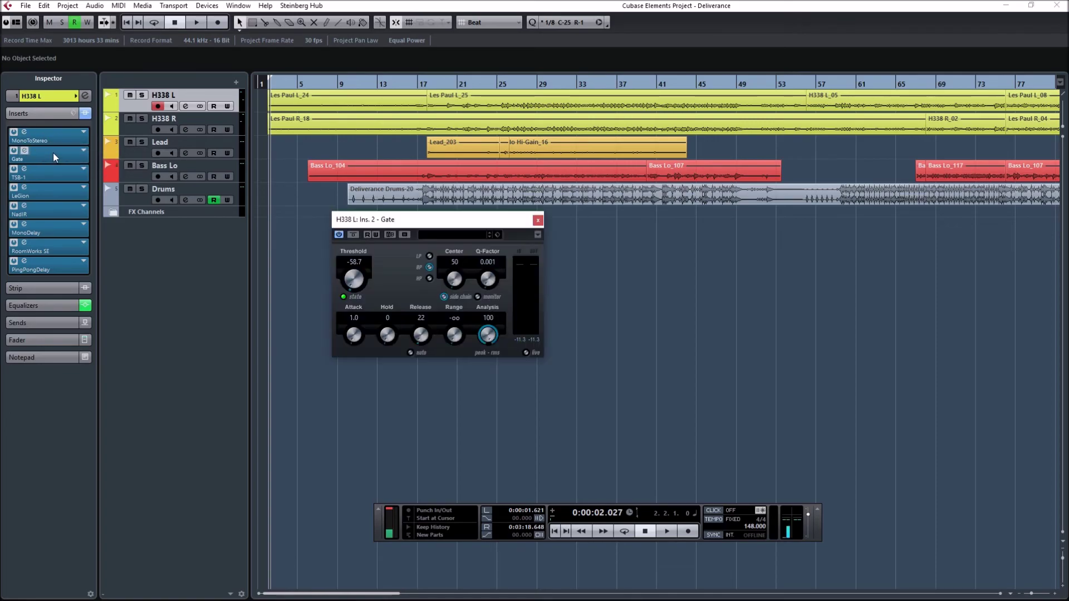
{"action": "double_click", "coordinate": [52, 168]}
{"action": "left_click_drag", "start_coordinate": [563, 173], "coordinate": [640, 220]}
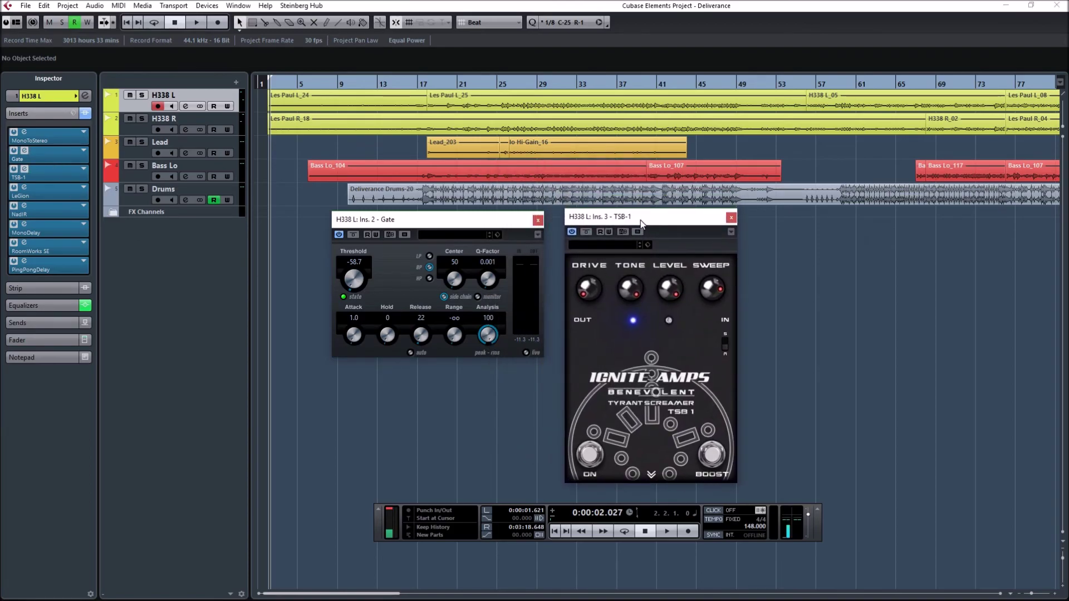
{"action": "right_click", "coordinate": [640, 219]}
{"action": "left_click", "coordinate": [620, 222]}
{"action": "mouse_move", "coordinate": [635, 215]}
{"action": "left_mouse_down"}
{"action": "mouse_move", "coordinate": [649, 219]}
{"action": "mouse_move", "coordinate": [639, 218]}
{"action": "left_mouse_up"}
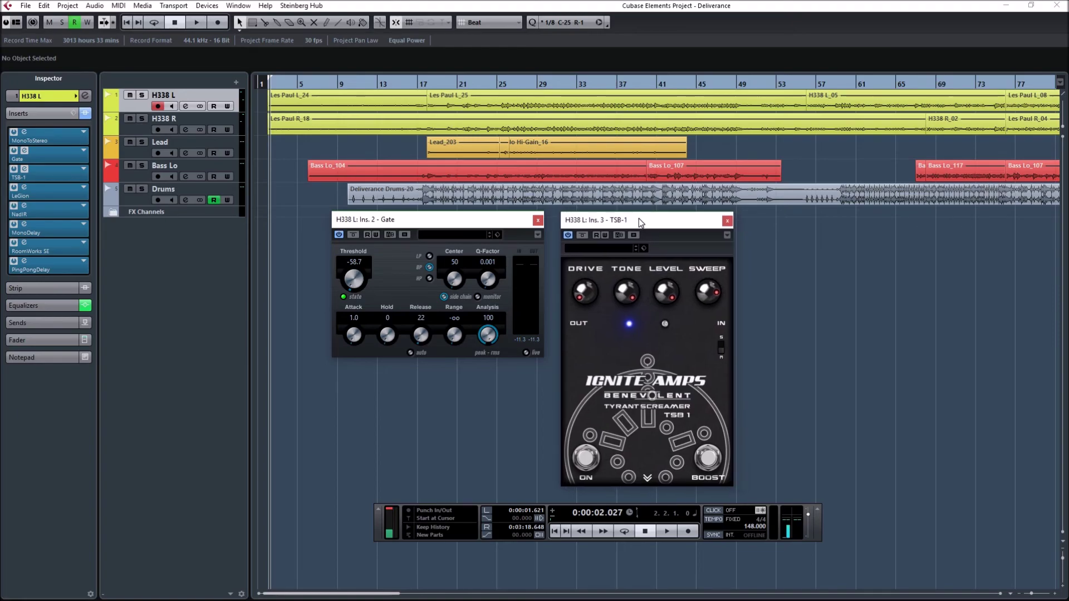
{"action": "left_click", "coordinate": [727, 221]}
{"action": "left_click", "coordinate": [537, 221]}
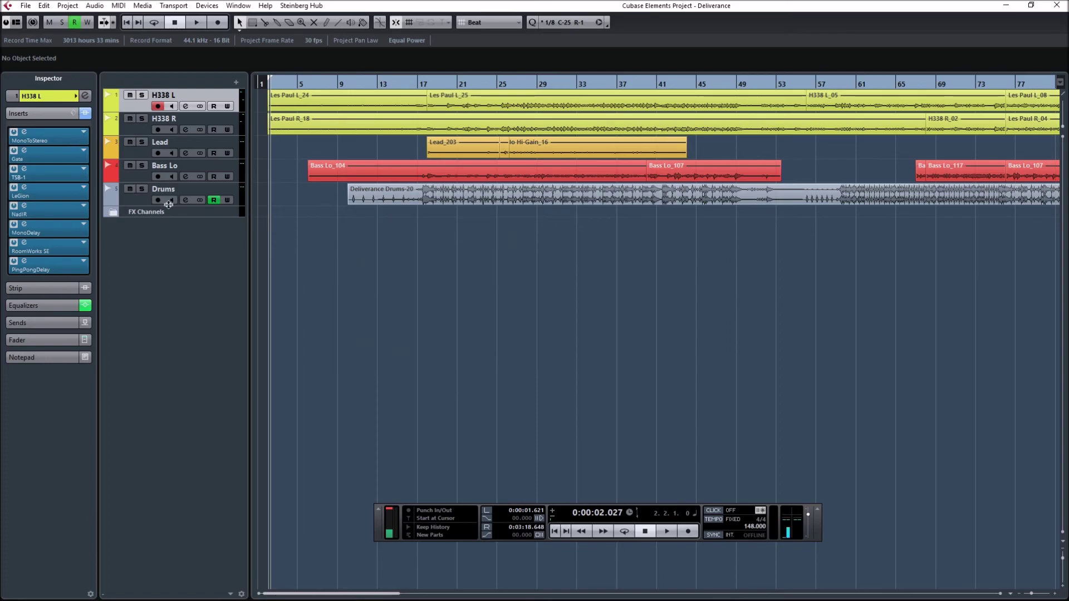
Step: Open the LeGion amp insert on the H338 L track and try its Lead and Rhythm modes
{"action": "left_click", "coordinate": [50, 192]}
{"action": "left_click_drag", "start_coordinate": [511, 158], "coordinate": [542, 220]}
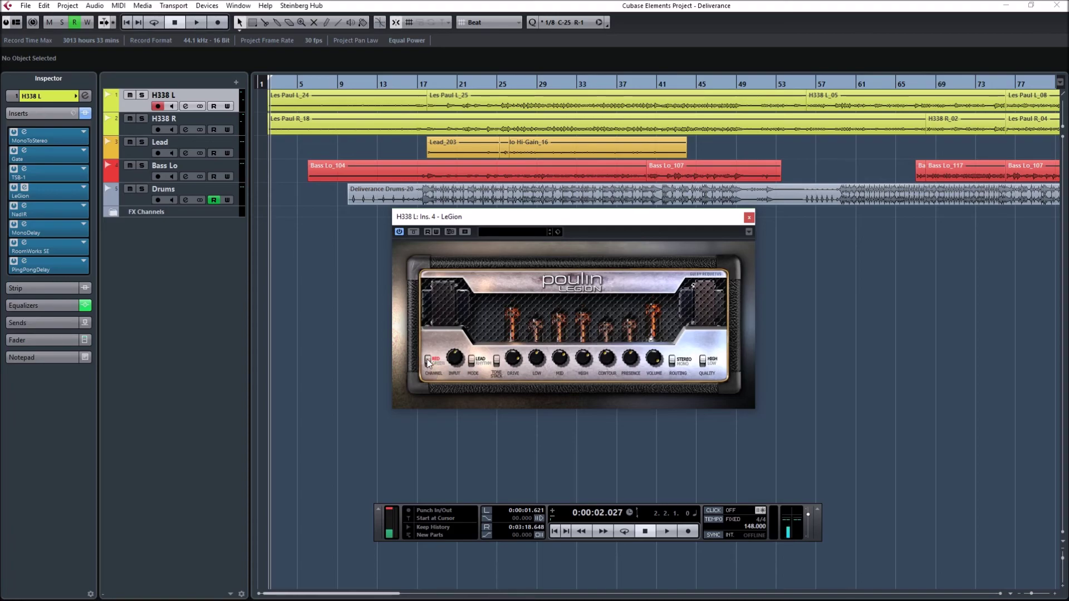
{"action": "left_click", "coordinate": [471, 362]}
{"action": "left_click", "coordinate": [471, 361]}
{"action": "left_click", "coordinate": [471, 362]}
{"action": "left_click", "coordinate": [471, 361]}
Step: View the NadIR insert of the H338 L track and close it
{"action": "left_click", "coordinate": [24, 206]}
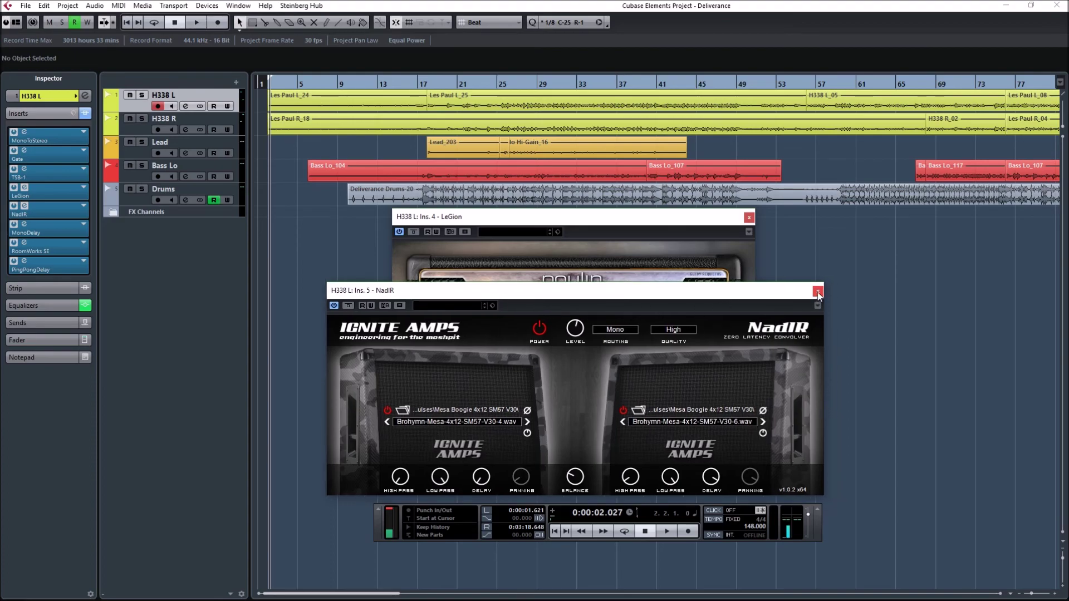
{"action": "left_click", "coordinate": [817, 291]}
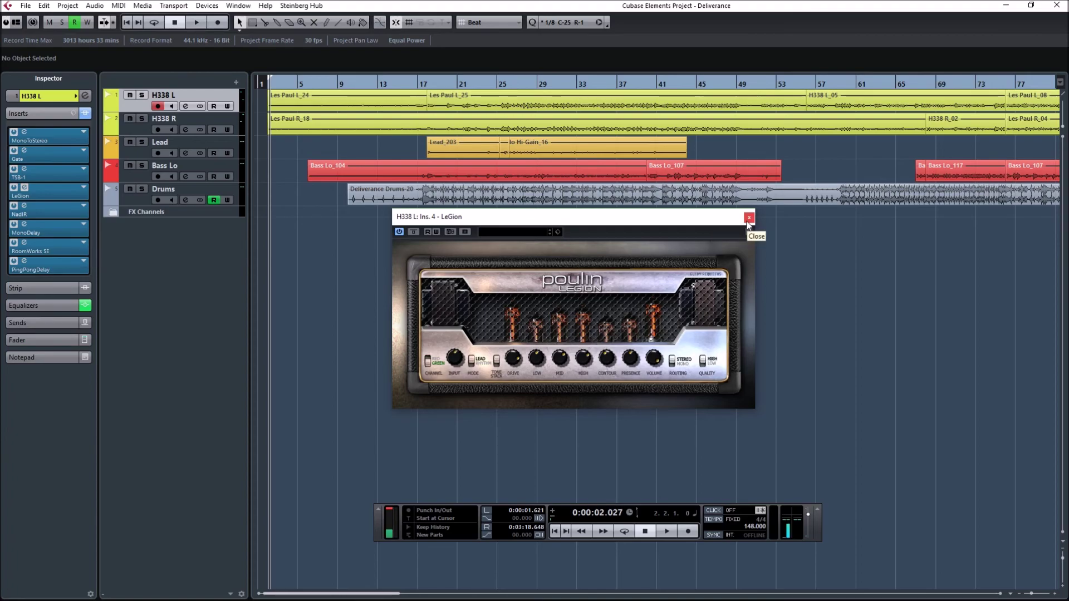
Step: Open the Le456 amp insert of the H338 R track and place its window beside the LeGion amp
{"action": "left_click_drag", "start_coordinate": [693, 219], "coordinate": [496, 162]}
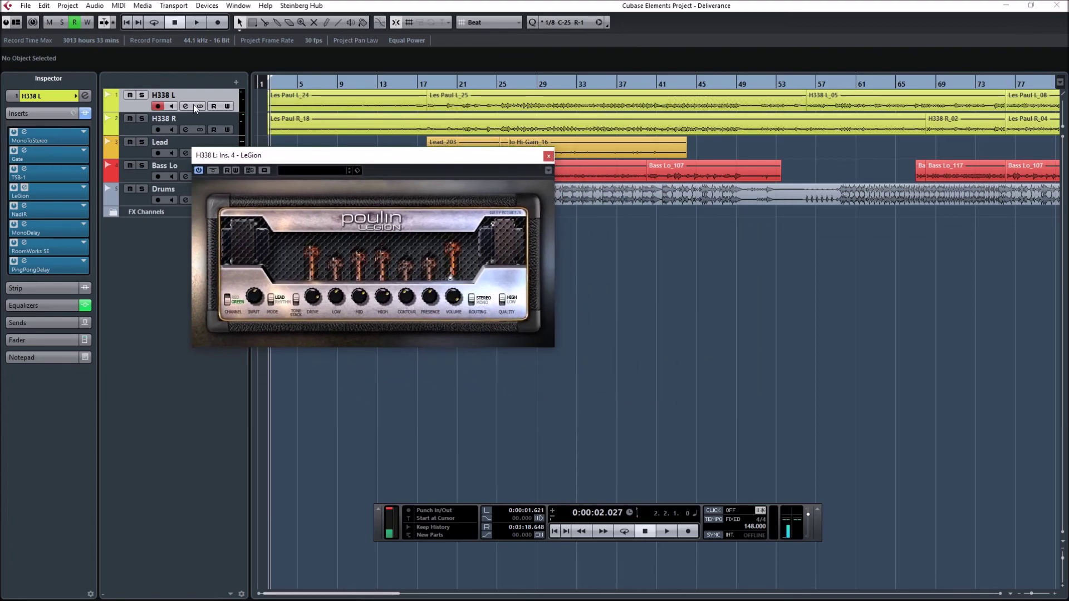
{"action": "left_click", "coordinate": [135, 128]}
{"action": "left_click_drag", "start_coordinate": [295, 157], "coordinate": [364, 131]}
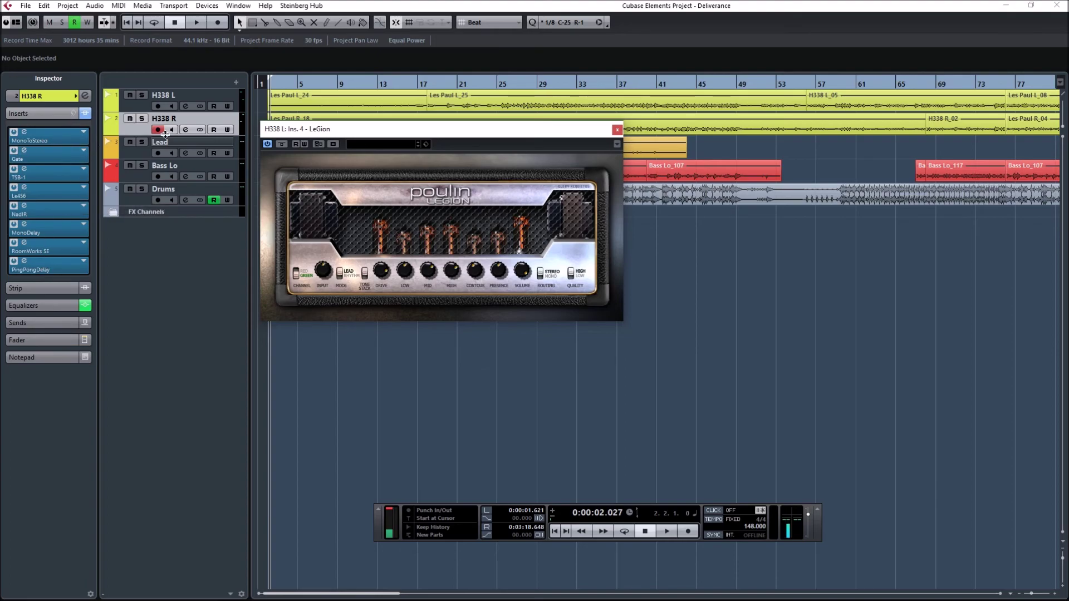
{"action": "left_click", "coordinate": [24, 188]}
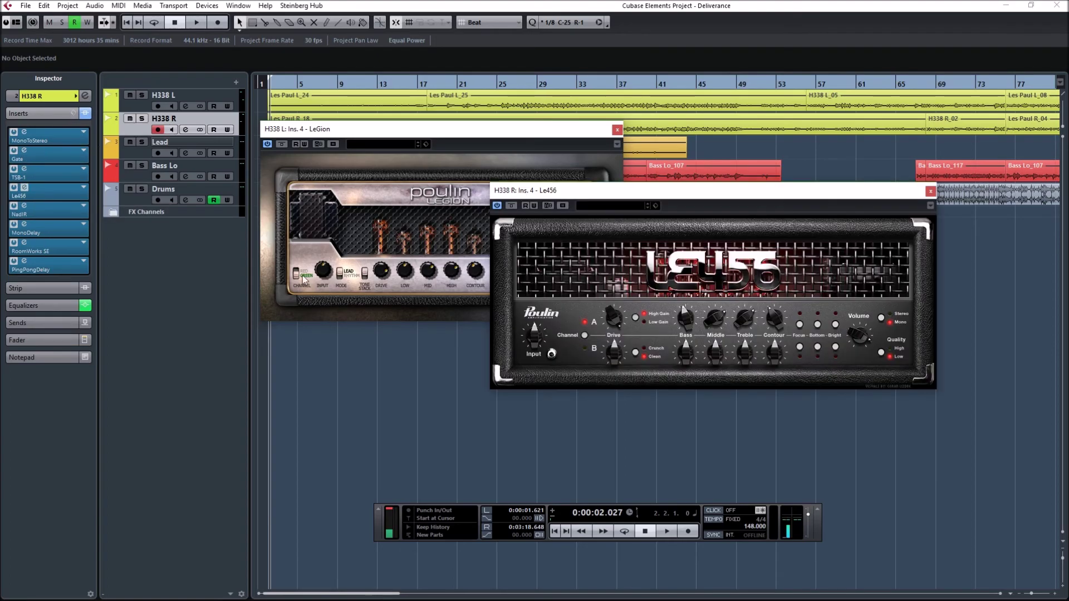
{"action": "left_click_drag", "start_coordinate": [601, 204], "coordinate": [696, 183]}
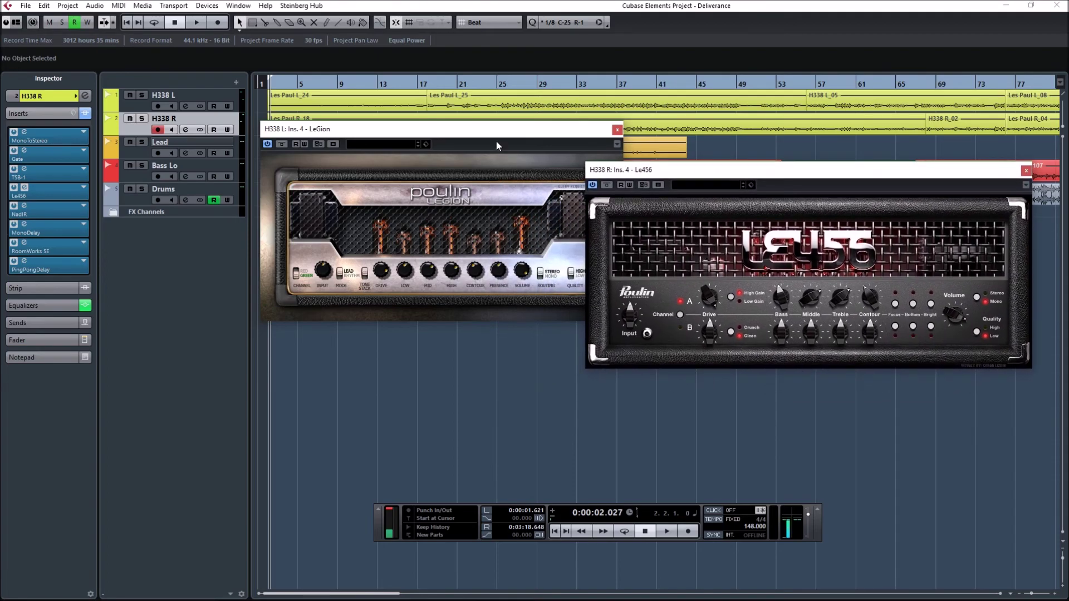
{"action": "left_click_drag", "start_coordinate": [496, 138], "coordinate": [422, 168]}
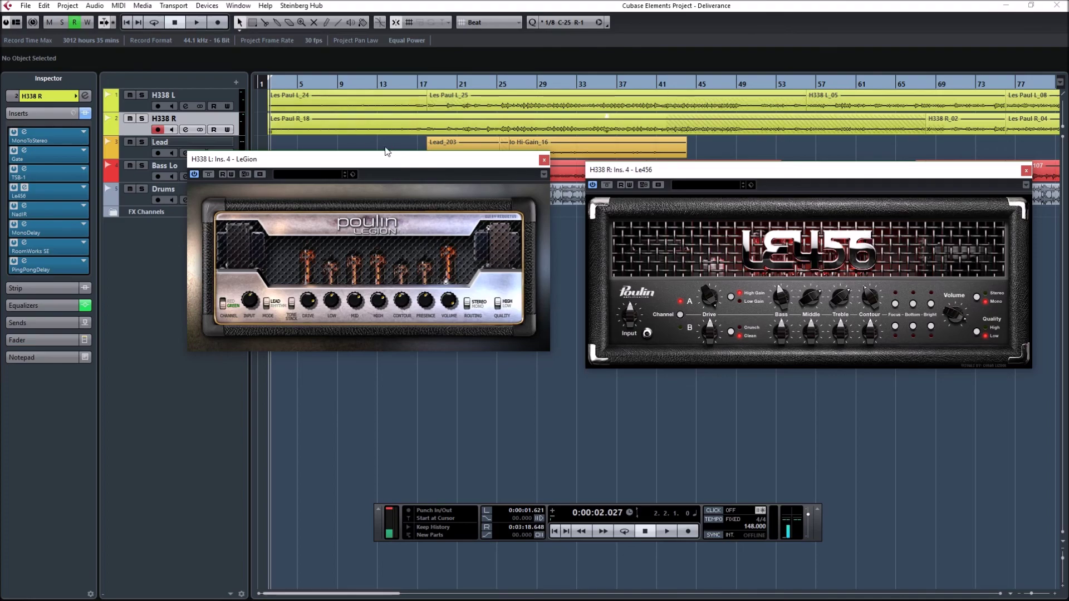
{"action": "left_click_drag", "start_coordinate": [501, 169], "coordinate": [506, 170]}
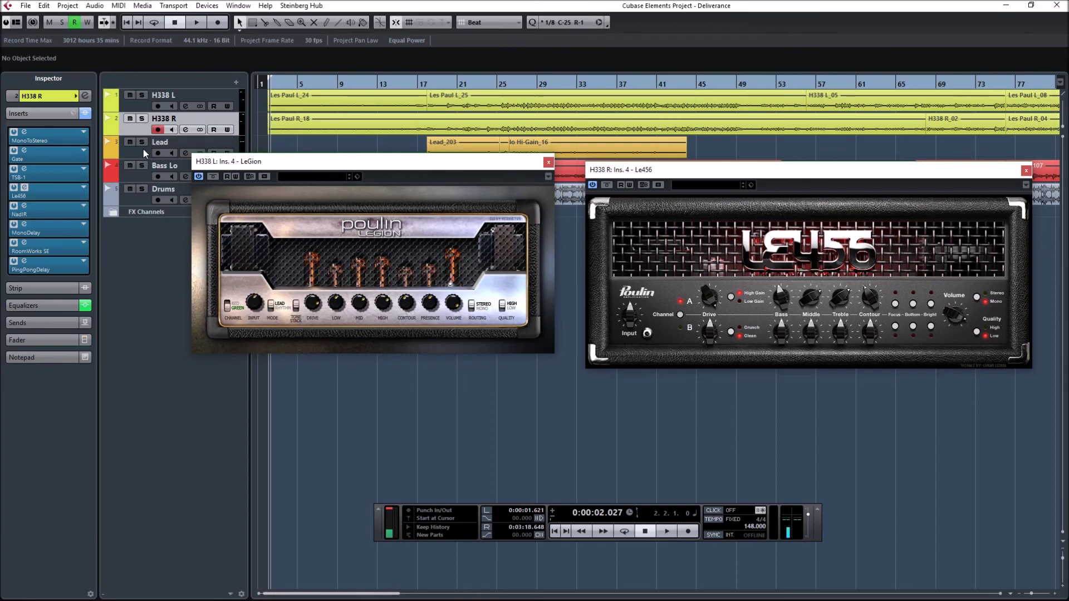
Step: Select the Lead track, view its TSE_808 overdrive insert and close the pedal
{"action": "left_click", "coordinate": [142, 148]}
{"action": "left_click_drag", "start_coordinate": [274, 176], "coordinate": [291, 180]}
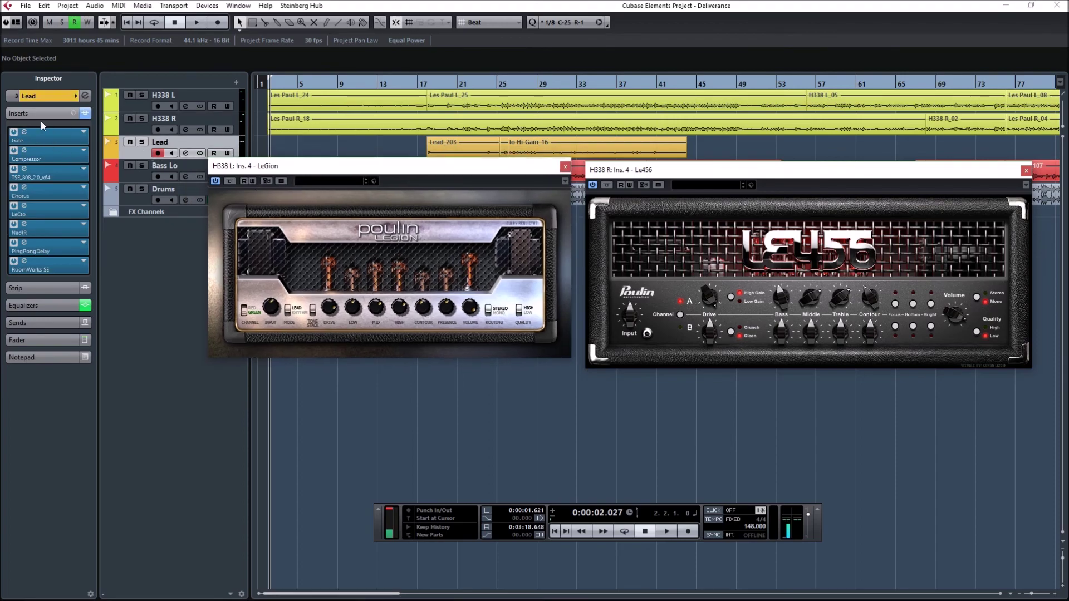
{"action": "left_click", "coordinate": [47, 176]}
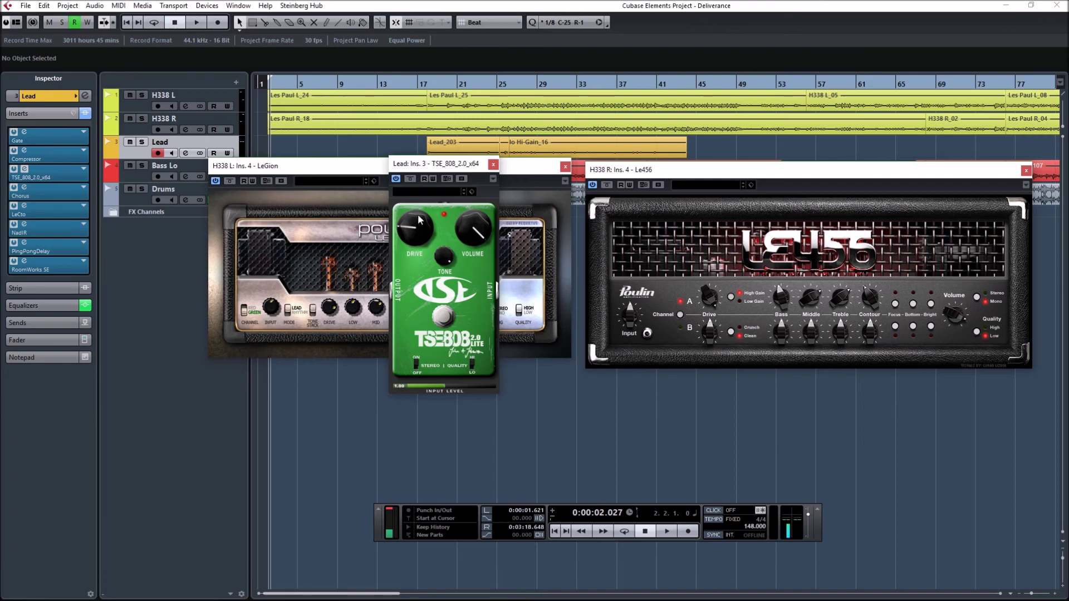
{"action": "left_click", "coordinate": [493, 166]}
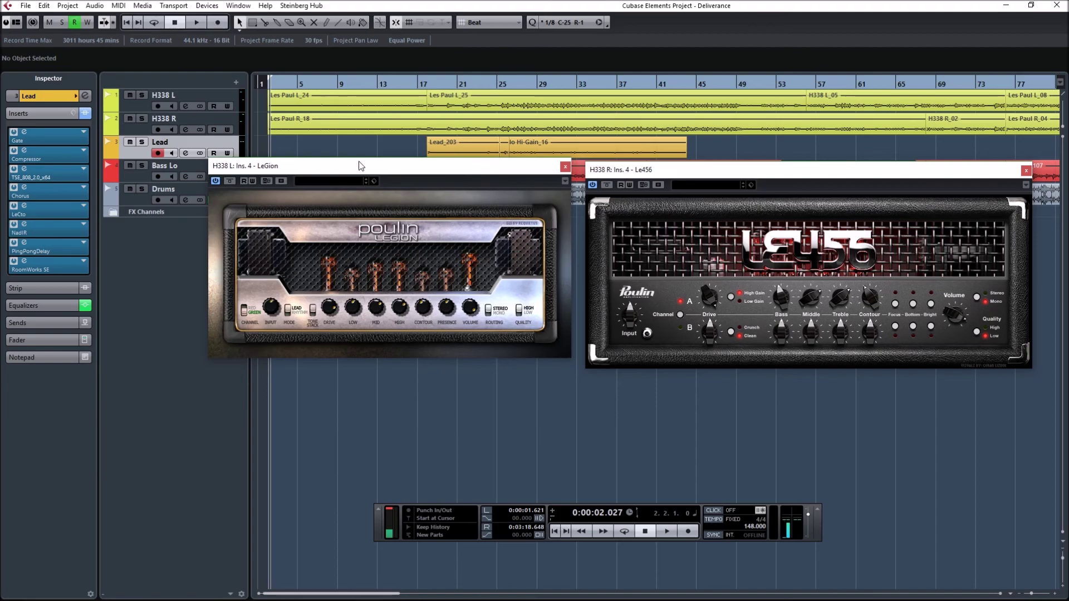
Step: Open the LeCto amp insert of the Lead track and place it below the LeGion and Le456 windows
{"action": "double_click", "coordinate": [48, 206]}
{"action": "left_click_drag", "start_coordinate": [452, 293], "coordinate": [587, 343]}
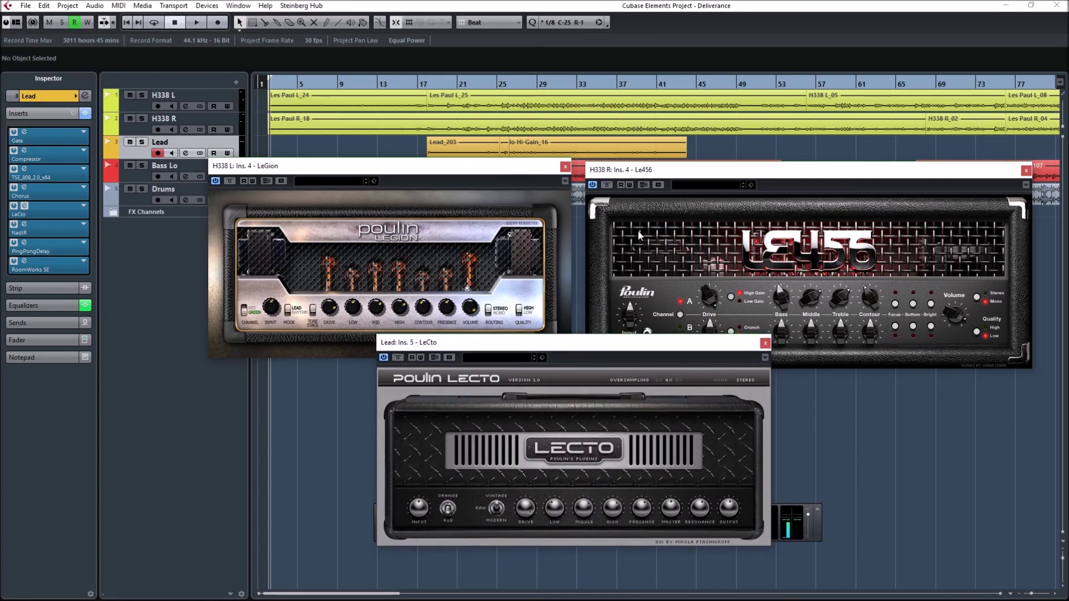
{"action": "left_click", "coordinate": [663, 186]}
{"action": "left_click", "coordinate": [531, 177]}
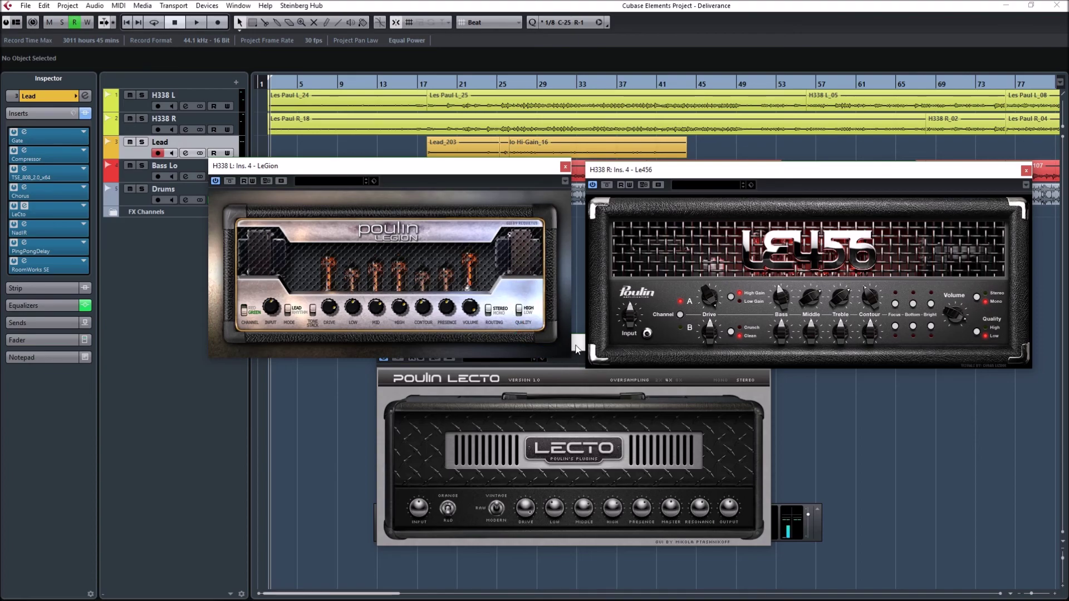
Step: Bring the LeCto amp in front of the other two amps and try its Orange/Red channel switch
{"action": "left_click", "coordinate": [761, 443]}
{"action": "left_click_drag", "start_coordinate": [597, 350], "coordinate": [605, 158]}
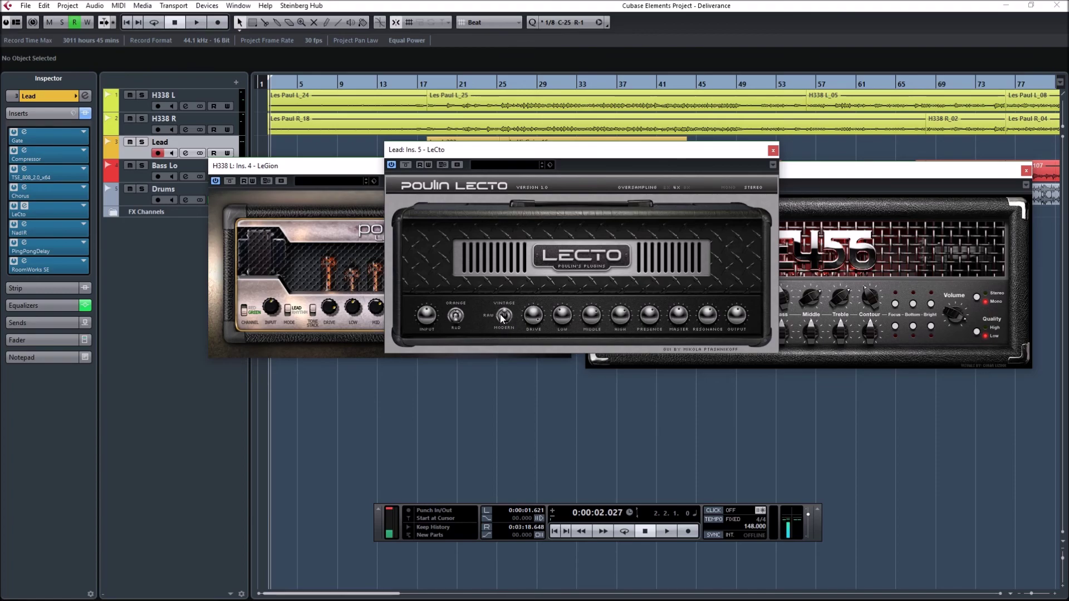
{"action": "left_click", "coordinate": [456, 325]}
{"action": "left_click", "coordinate": [457, 325]}
Step: Stack the three amp windows vertically, with Le456 at the top, LeCto in the middle and LeGion at the bottom
{"action": "left_click", "coordinate": [299, 216]}
{"action": "left_click_drag", "start_coordinate": [471, 169], "coordinate": [648, 353]}
{"action": "left_click_drag", "start_coordinate": [891, 170], "coordinate": [685, 7]}
{"action": "left_click", "coordinate": [691, 294]}
{"action": "left_click_drag", "start_coordinate": [711, 150], "coordinate": [731, 174]}
{"action": "left_click", "coordinate": [737, 101]}
{"action": "left_click", "coordinate": [649, 383]}
{"action": "left_click_drag", "start_coordinate": [680, 346], "coordinate": [711, 356]}
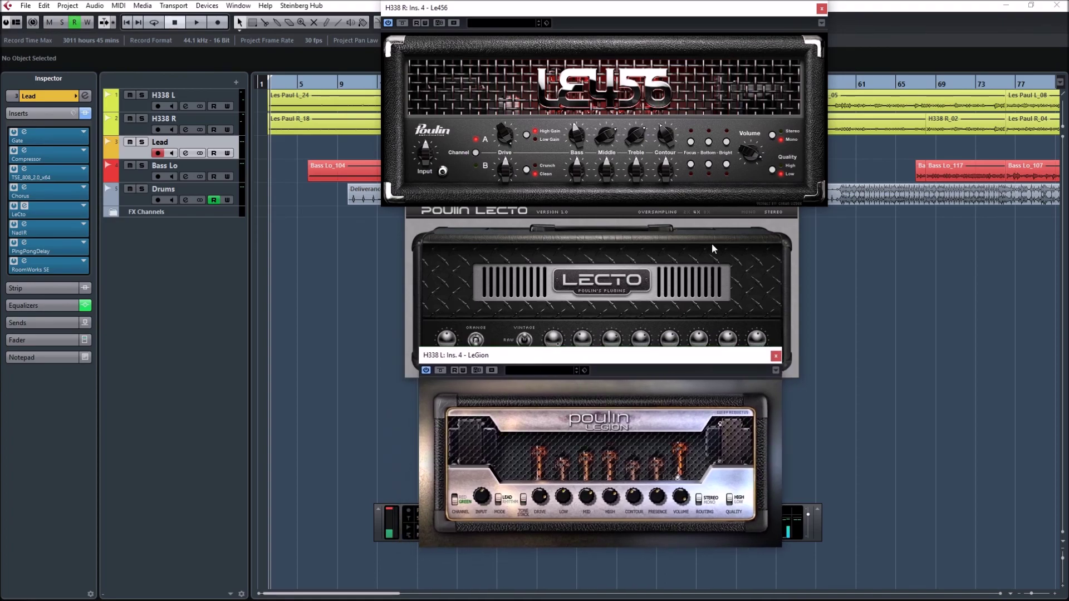
{"action": "left_click", "coordinate": [692, 327]}
{"action": "left_click", "coordinate": [706, 100]}
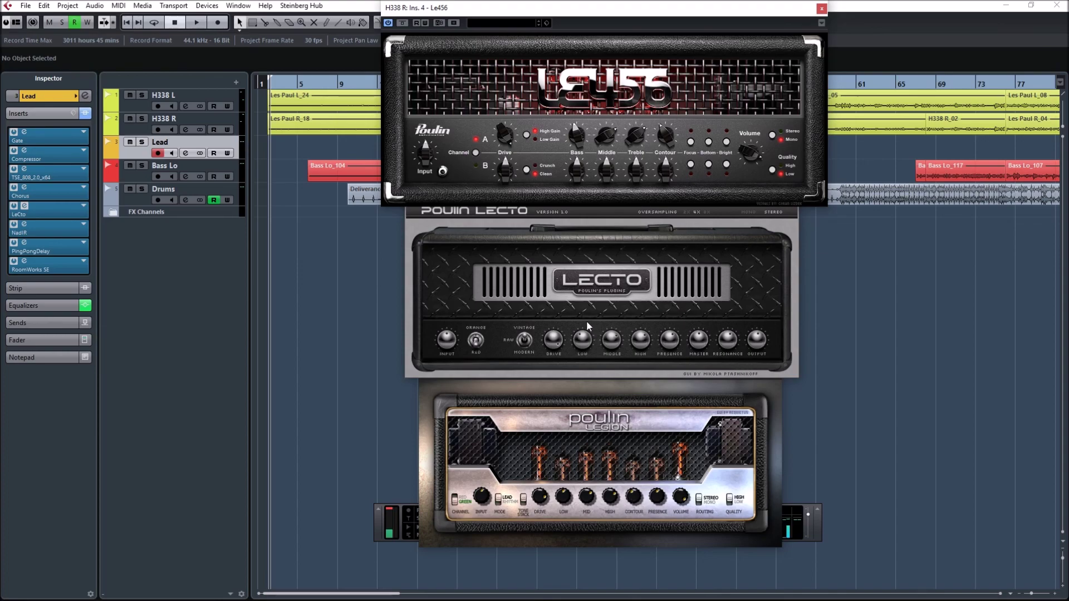
Step: Open the Poulin_LeCab2 cabinet insert of the Bass Lo track and move its window clear of the track list
{"action": "left_click", "coordinate": [128, 181]}
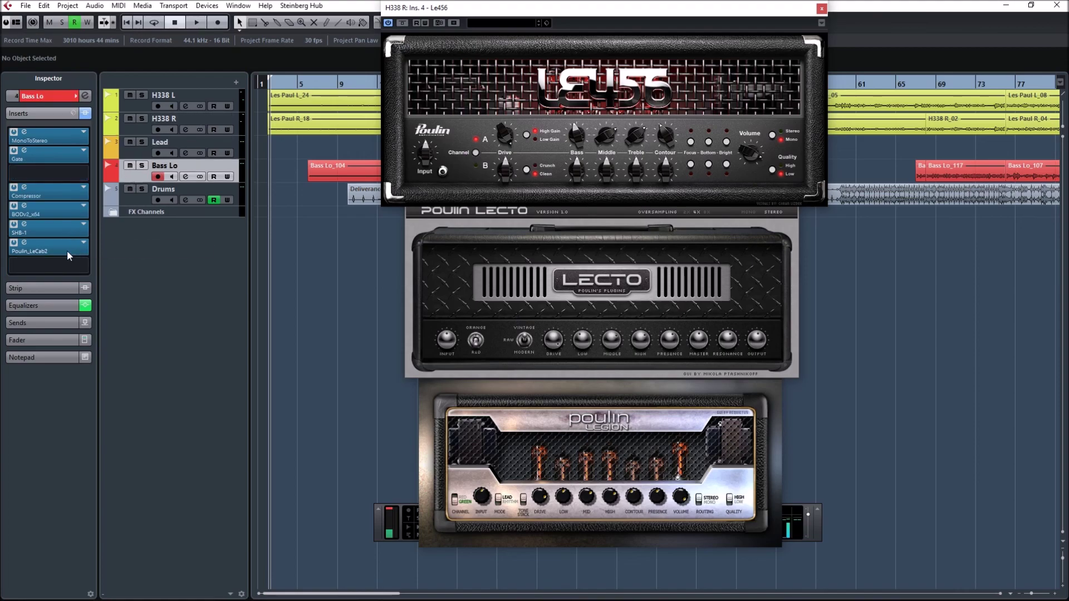
{"action": "left_click", "coordinate": [24, 242]}
{"action": "left_click_drag", "start_coordinate": [428, 236], "coordinate": [607, 235]}
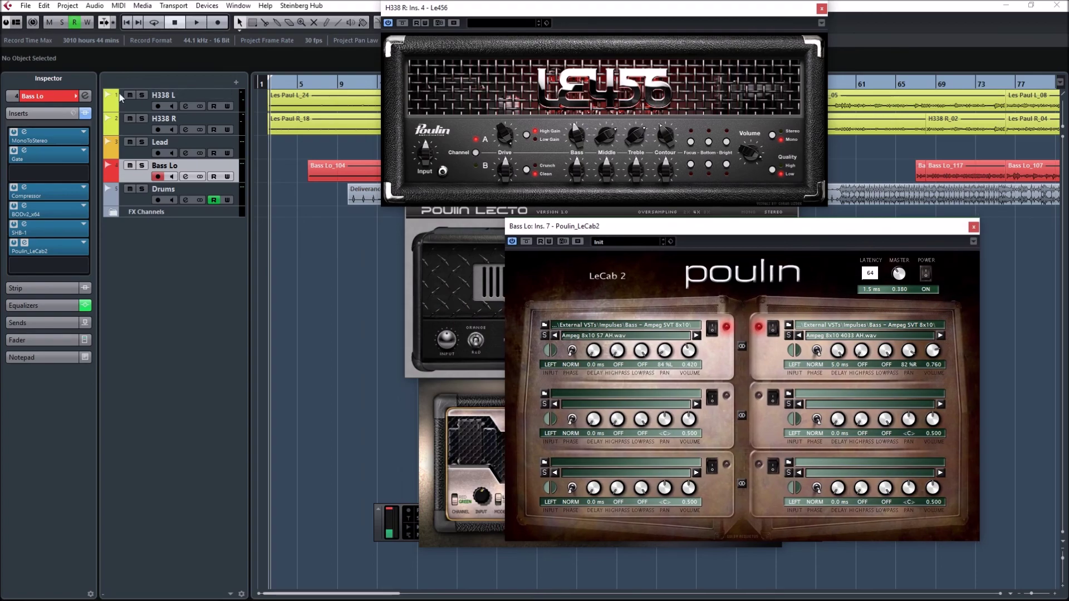
Step: Open the NadIR insert of the Lead track and line it up beside the LeCab2 window
{"action": "left_click", "coordinate": [134, 151]}
{"action": "left_click", "coordinate": [24, 224]}
{"action": "left_click_drag", "start_coordinate": [456, 286], "coordinate": [159, 202]}
{"action": "left_click_drag", "start_coordinate": [560, 229], "coordinate": [597, 208]}
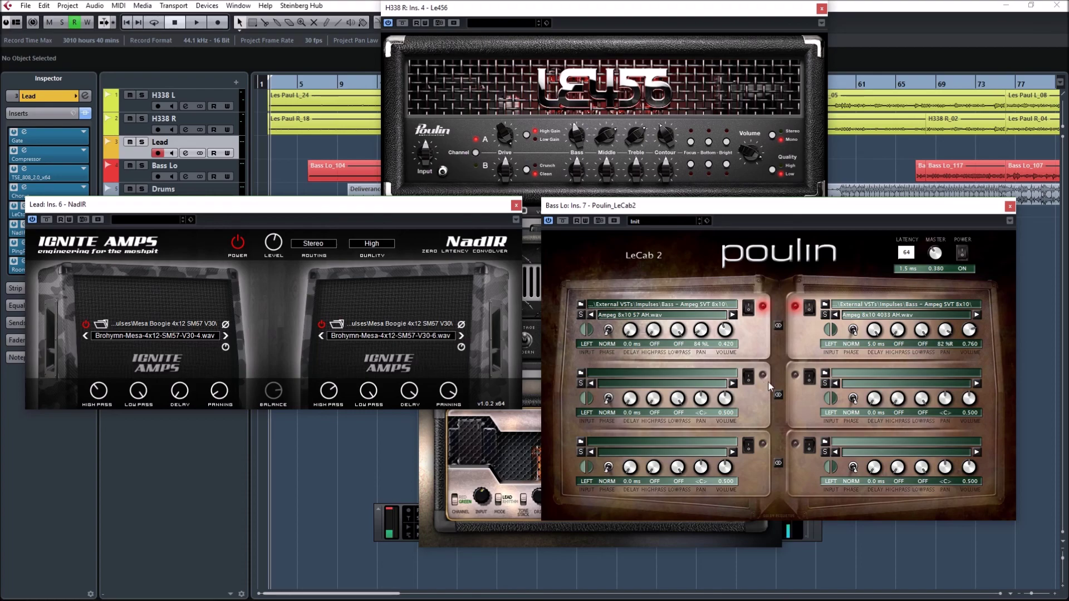
{"action": "left_click_drag", "start_coordinate": [268, 204], "coordinate": [277, 208]}
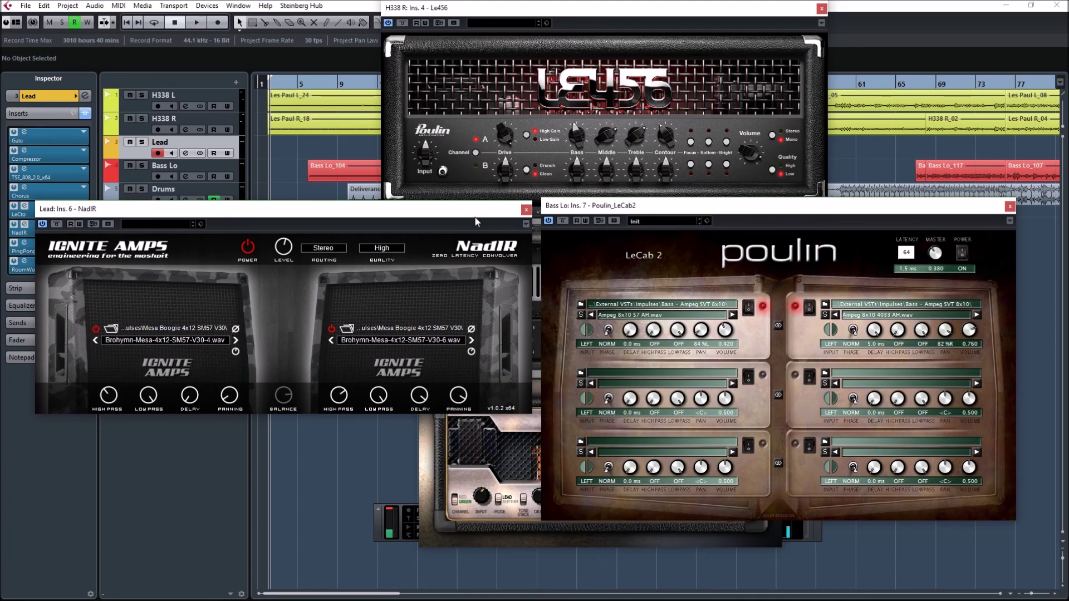
{"action": "left_click_drag", "start_coordinate": [467, 210], "coordinate": [470, 199]}
{"action": "mouse_move", "coordinate": [419, 391]}
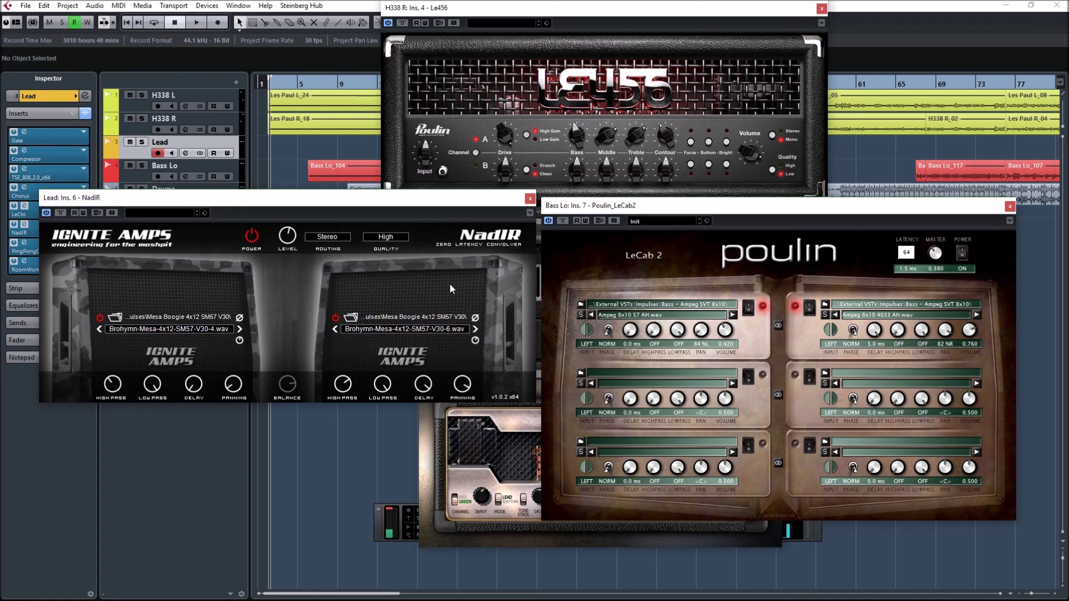
Step: Bring the LeCab2 and NadIR cabinet loaders to the front in turn and shift their windows to compare them
{"action": "left_click_drag", "start_coordinate": [788, 211], "coordinate": [589, 215]}
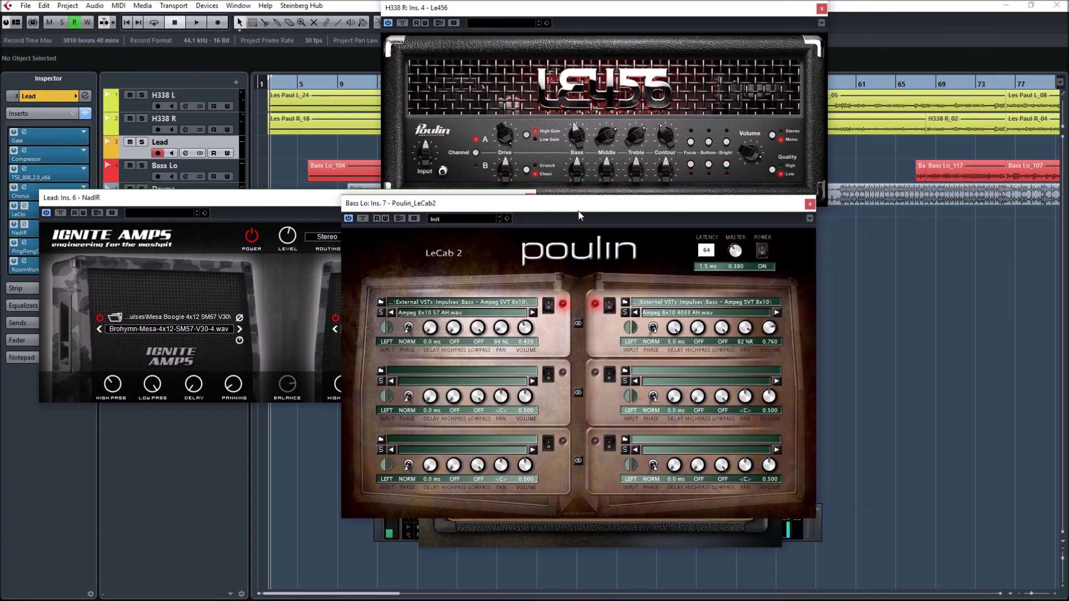
{"action": "left_click", "coordinate": [306, 245]}
{"action": "left_click_drag", "start_coordinate": [321, 210], "coordinate": [292, 149]}
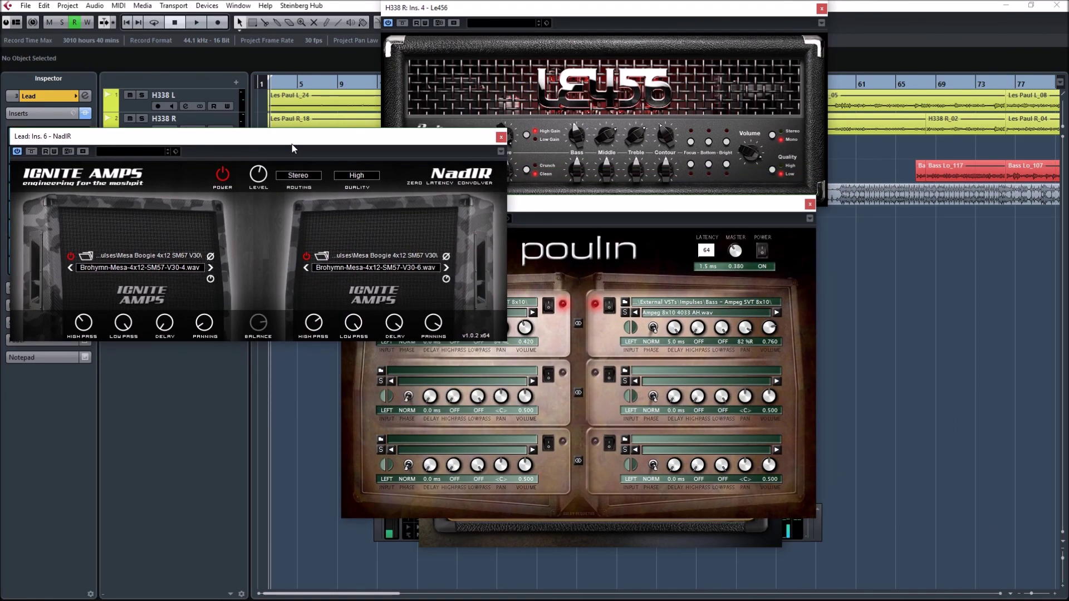
{"action": "left_click", "coordinate": [585, 213]}
{"action": "left_click_drag", "start_coordinate": [660, 203], "coordinate": [699, 212]}
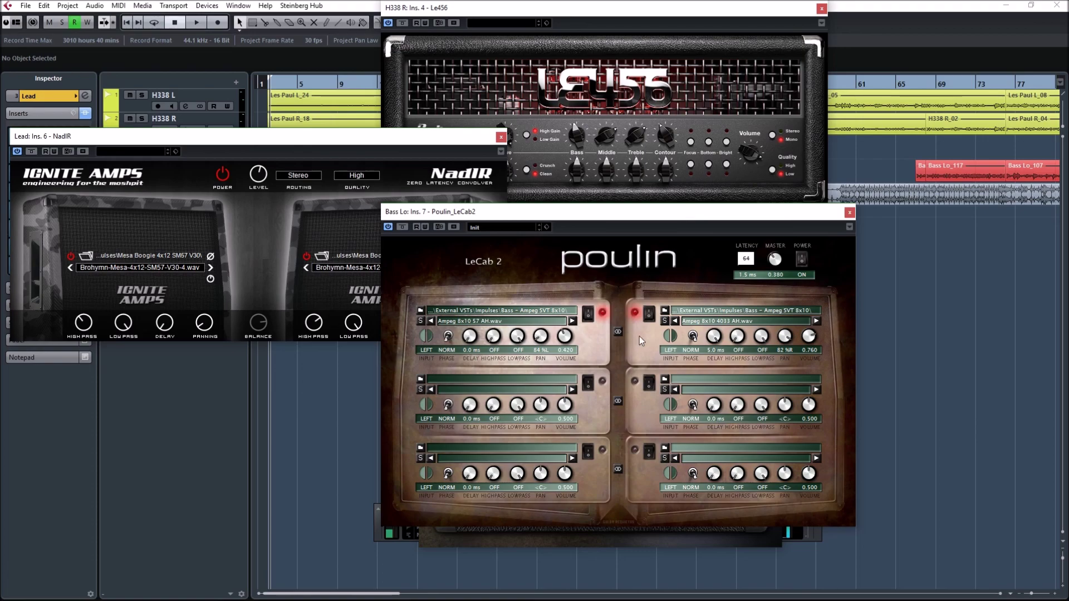
{"action": "left_click_drag", "start_coordinate": [613, 215], "coordinate": [591, 197]}
{"action": "left_click", "coordinate": [693, 54]}
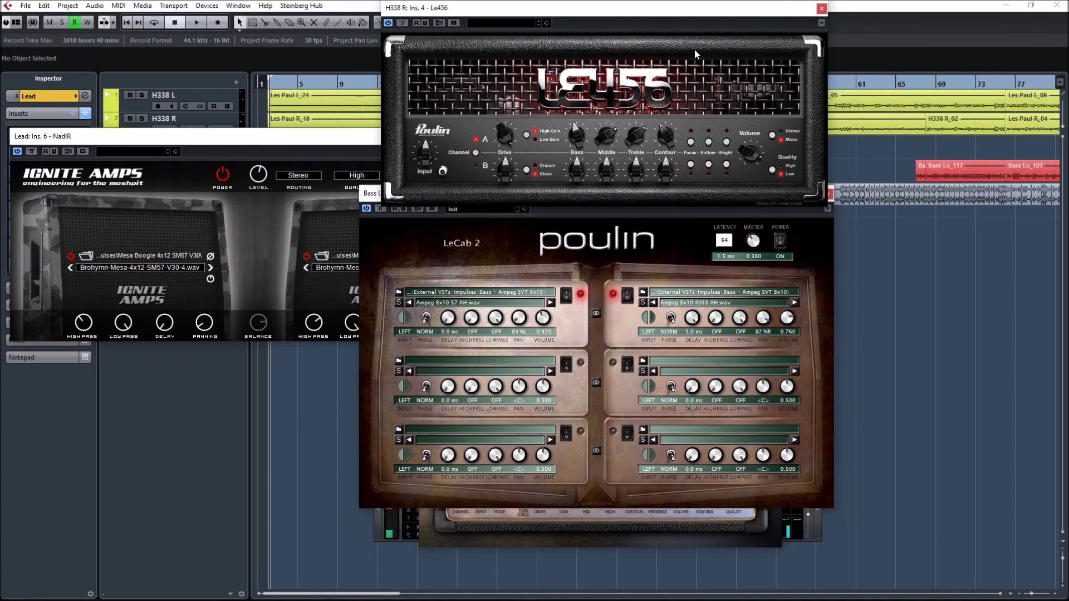
{"action": "left_click", "coordinate": [664, 225]}
{"action": "left_click_drag", "start_coordinate": [678, 192], "coordinate": [688, 196]}
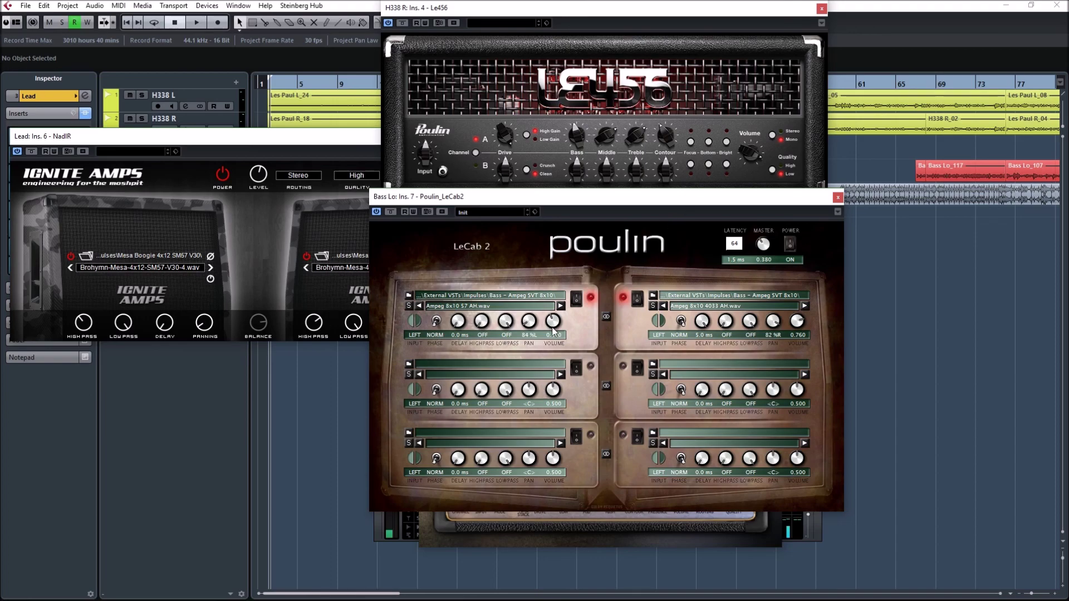
Step: Move the LeCab2 window off the stacked amps and close the Lead track's NadIR insert
{"action": "left_click_drag", "start_coordinate": [698, 201], "coordinate": [997, 354]}
{"action": "left_click", "coordinate": [298, 160]}
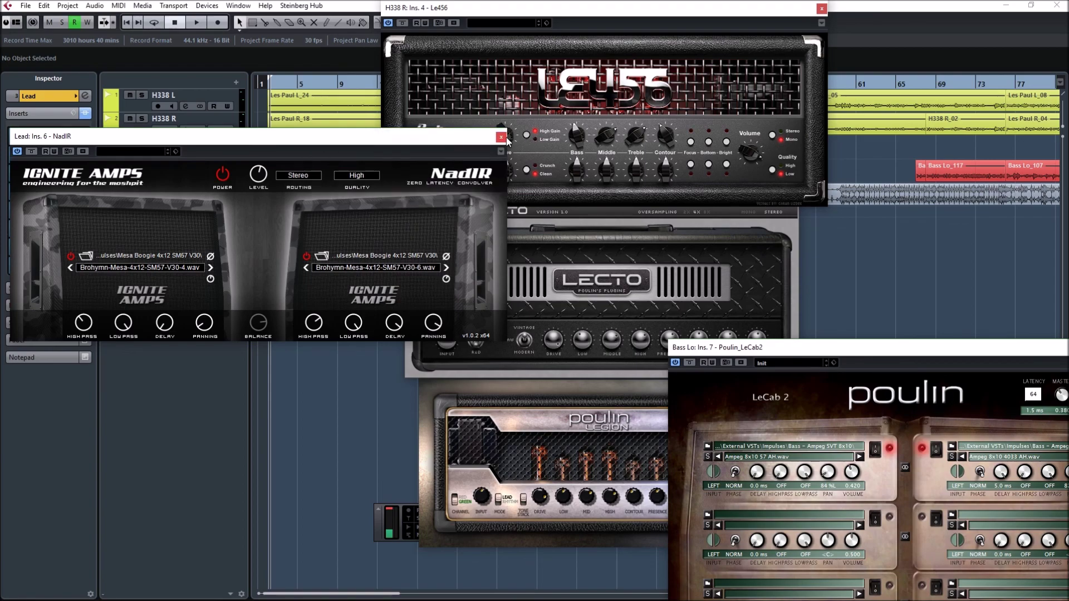
{"action": "left_click", "coordinate": [508, 136]}
Step: Uncover the stacked amps by moving LeCab2 aside, bring LeCto forward, and lay LeCab2 back over the stack
{"action": "left_click_drag", "start_coordinate": [790, 355], "coordinate": [132, 217]}
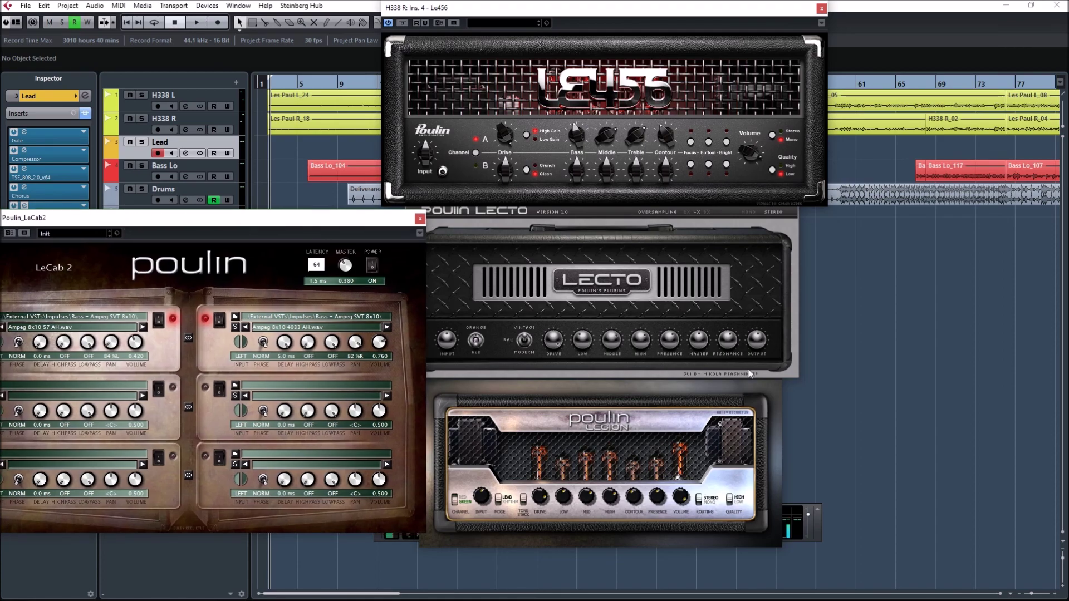
{"action": "left_click", "coordinate": [767, 285]}
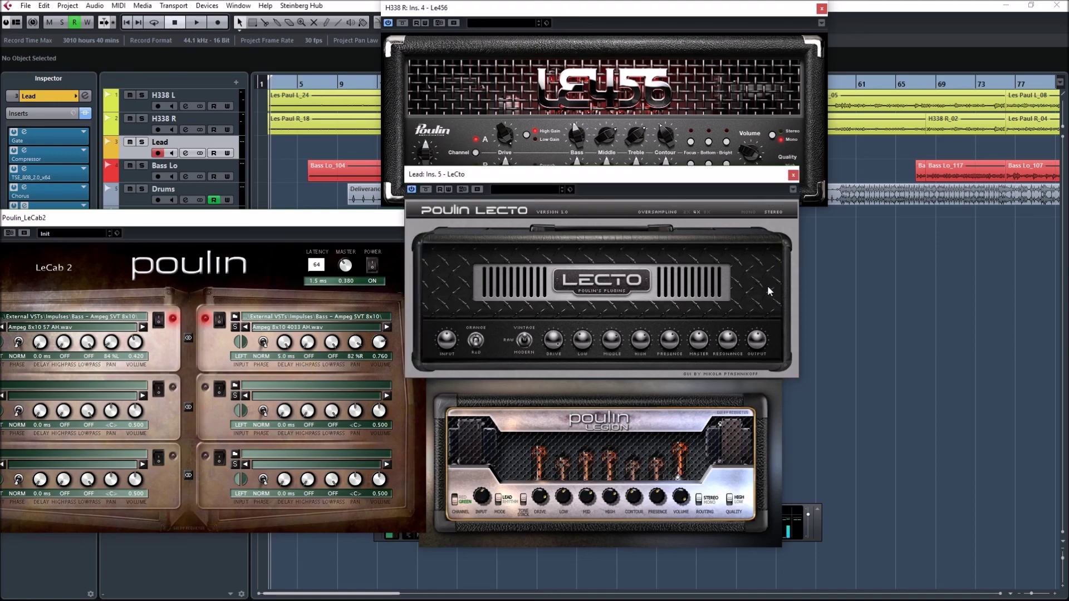
{"action": "left_click_drag", "start_coordinate": [175, 234], "coordinate": [563, 199]}
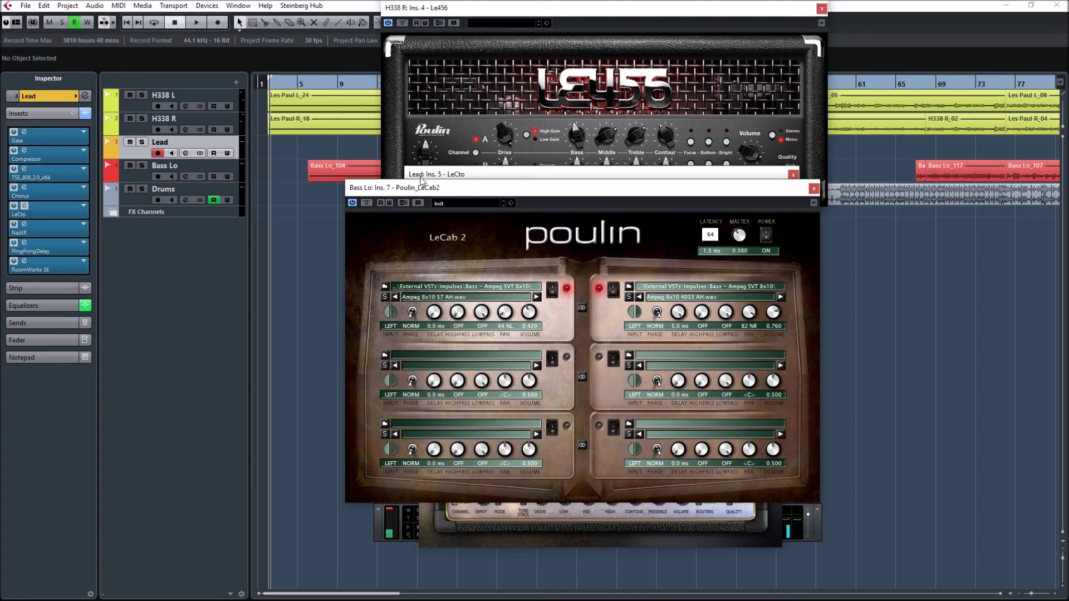
{"action": "left_click", "coordinate": [477, 52]}
{"action": "left_click", "coordinate": [363, 193]}
{"action": "left_click_drag", "start_coordinate": [362, 194], "coordinate": [379, 195]}
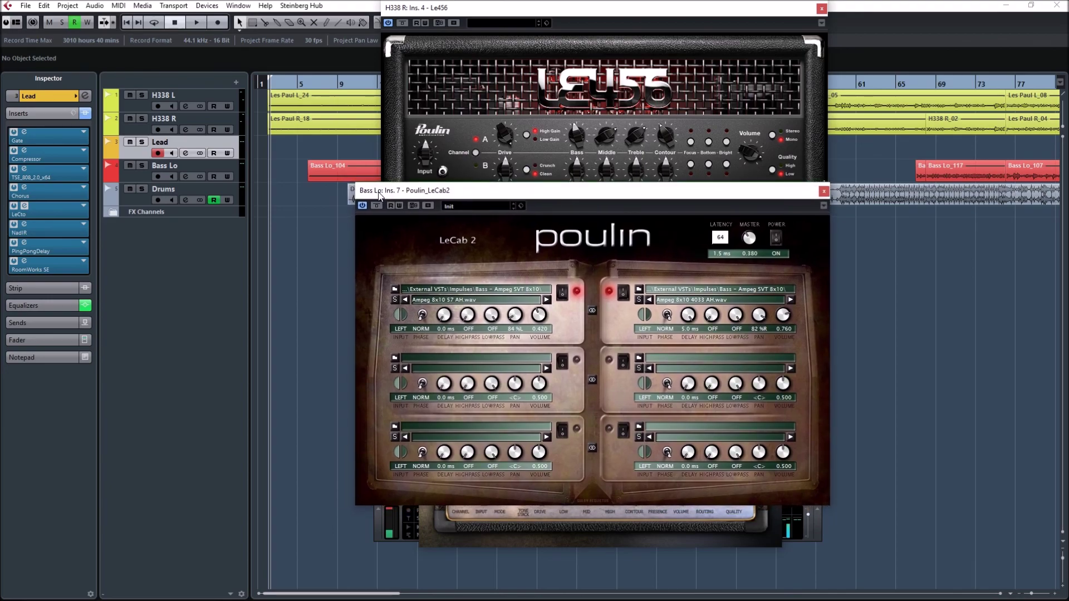
Step: Arrange the LeCab2 window beside the vertical stack of Le456, LeCto and LeGion so all four plugins are visible
{"action": "left_click_drag", "start_coordinate": [443, 189], "coordinate": [32, 168]}
{"action": "left_click_drag", "start_coordinate": [566, 15], "coordinate": [729, 34]}
{"action": "left_click_drag", "start_coordinate": [497, 175], "coordinate": [648, 184]}
{"action": "left_click_drag", "start_coordinate": [457, 358], "coordinate": [615, 365]}
{"action": "left_click", "coordinate": [649, 291]}
{"action": "left_click", "coordinate": [719, 156]}
{"action": "left_click_drag", "start_coordinate": [261, 167], "coordinate": [349, 172]}
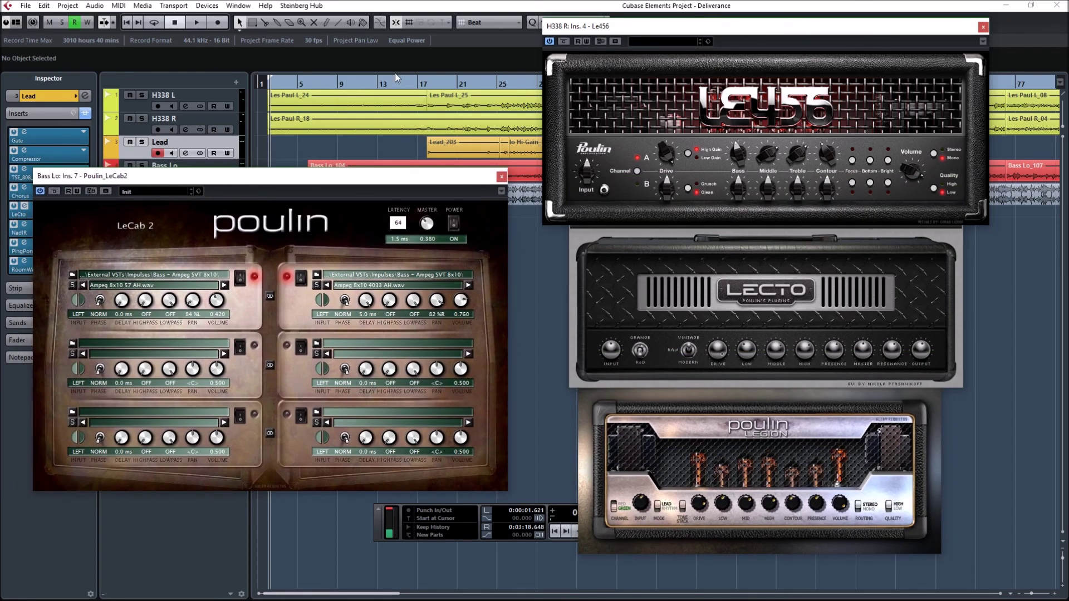